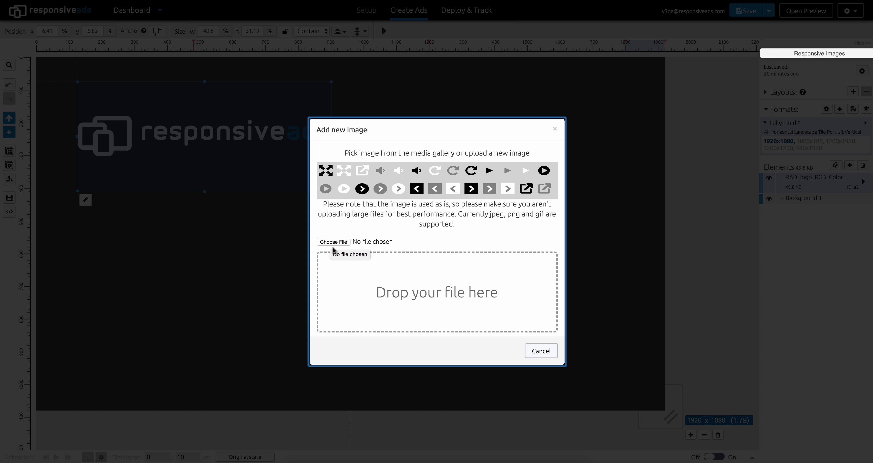
Cancel adding a new image, and switch the logo's width unit to pixels and back to percent.
click(540, 352)
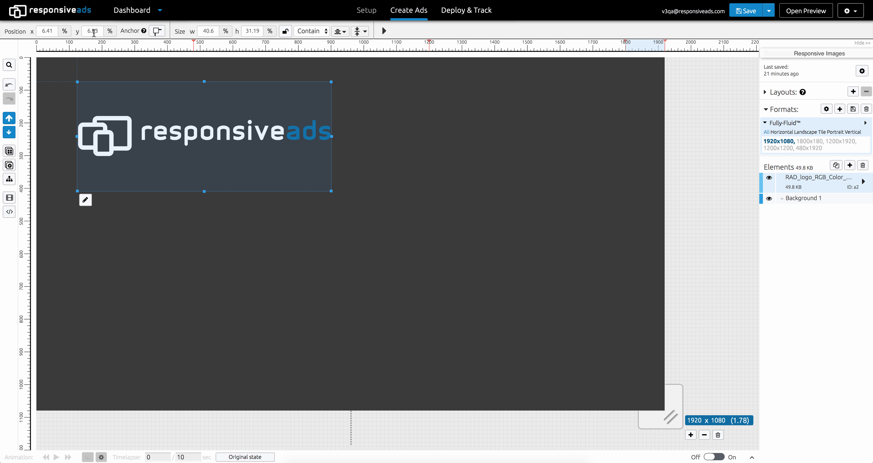
click(226, 33)
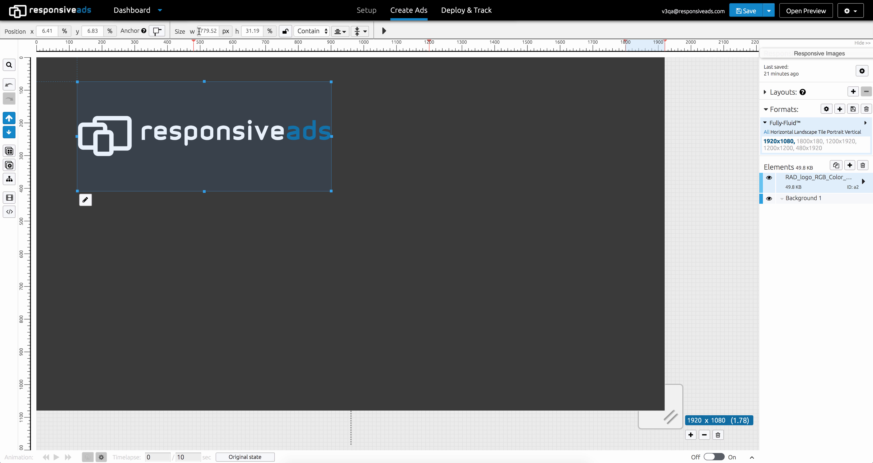
click(226, 31)
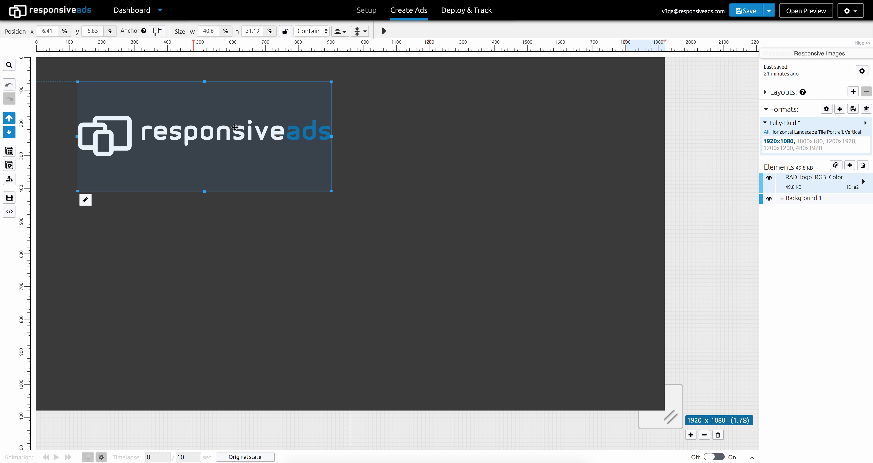
Scale the logo with locked proportions, first with height locked and then with width locked, to about 12.15% high.
click(285, 33)
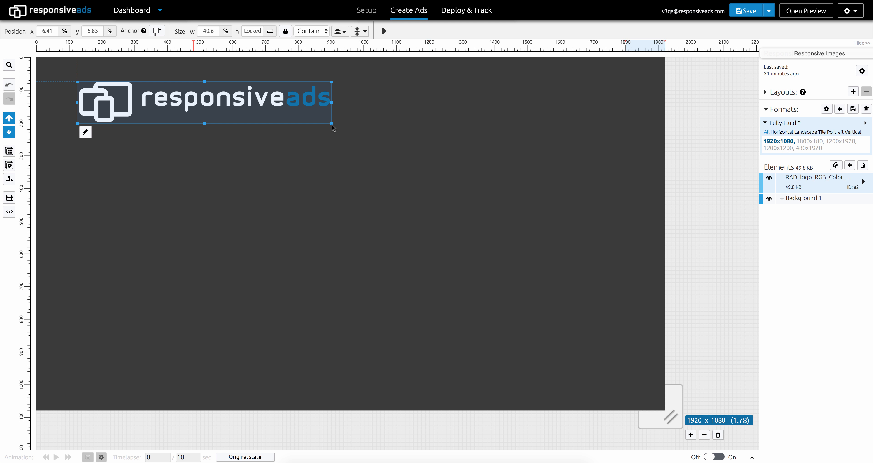
drag(332, 124, 270, 112)
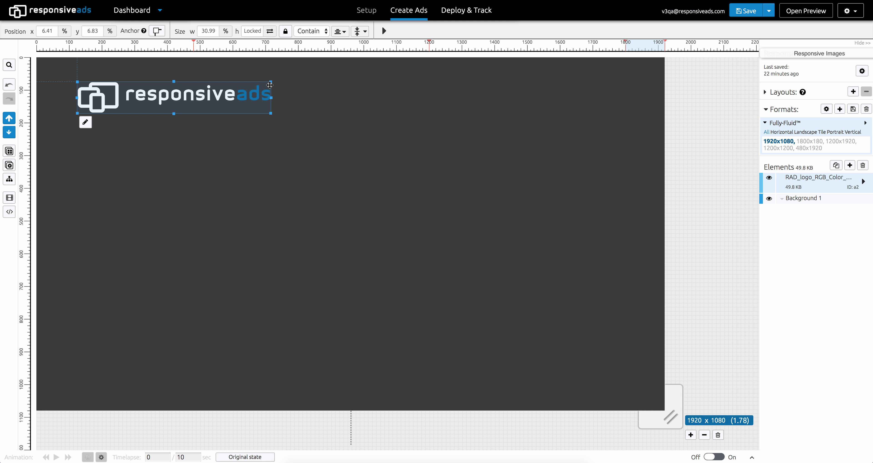
mouse_move(272, 114)
mouse_down()
mouse_move(356, 136)
mouse_move(370, 131)
mouse_move(296, 117)
mouse_move(353, 142)
mouse_move(274, 110)
mouse_up()
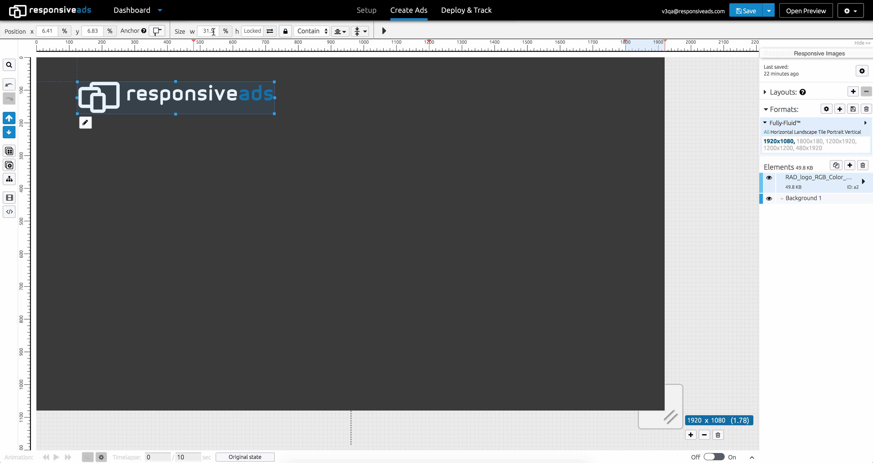
drag(274, 115, 304, 138)
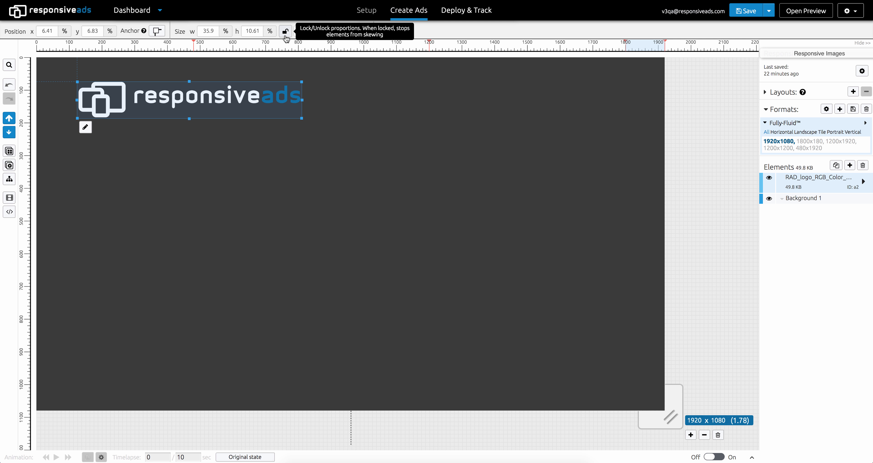
click(270, 31)
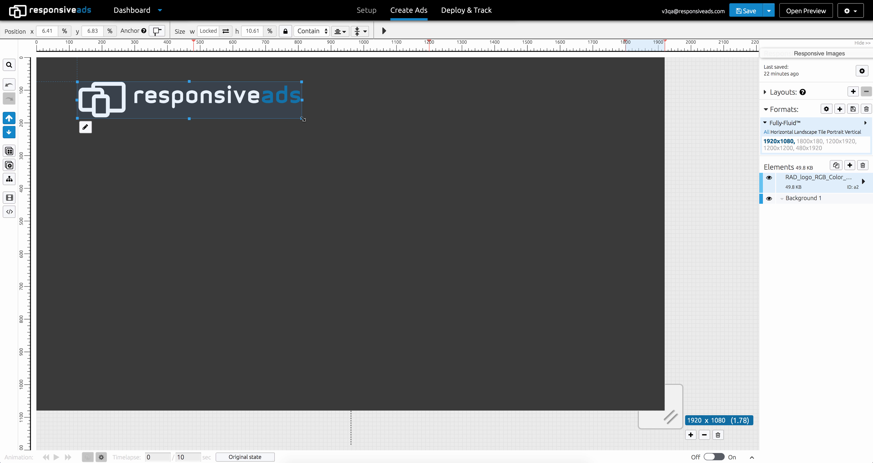
drag(307, 121, 335, 124)
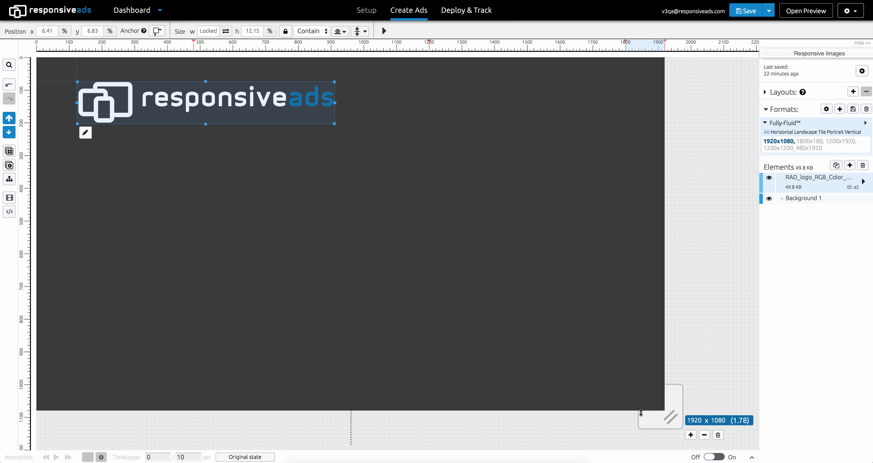
Try the ad canvas at about 1852 x 1016, then return it to the 1920x1080 format.
drag(645, 417, 654, 401)
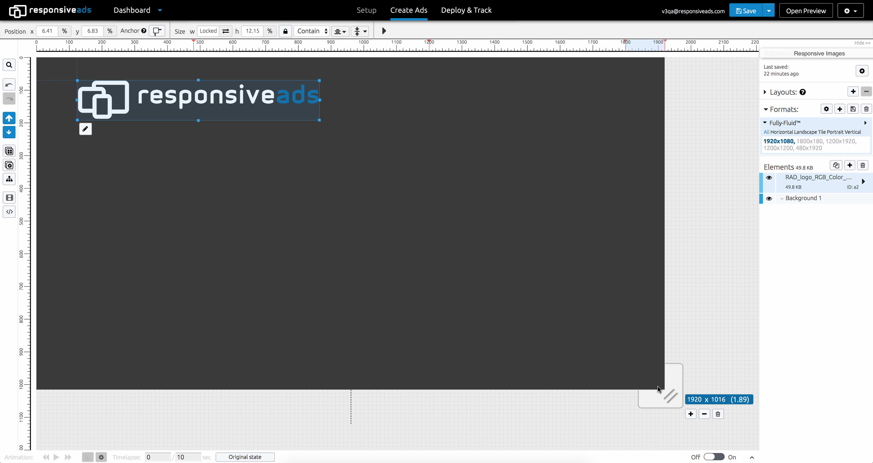
drag(673, 373, 664, 325)
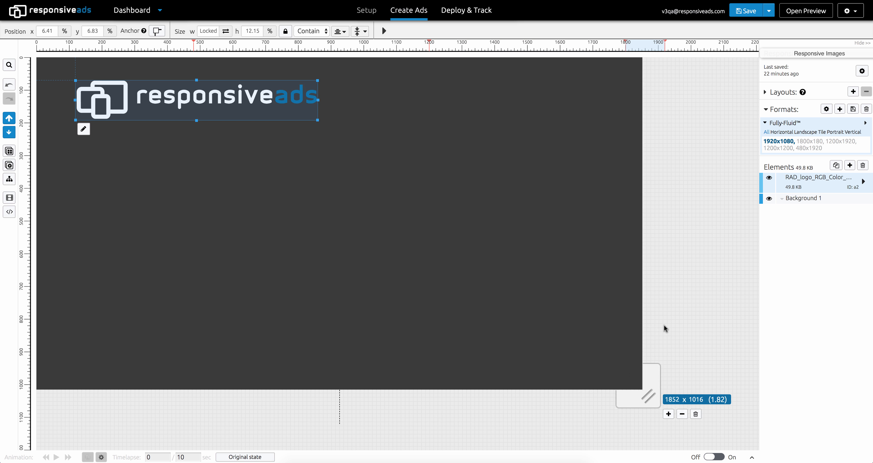
click(786, 142)
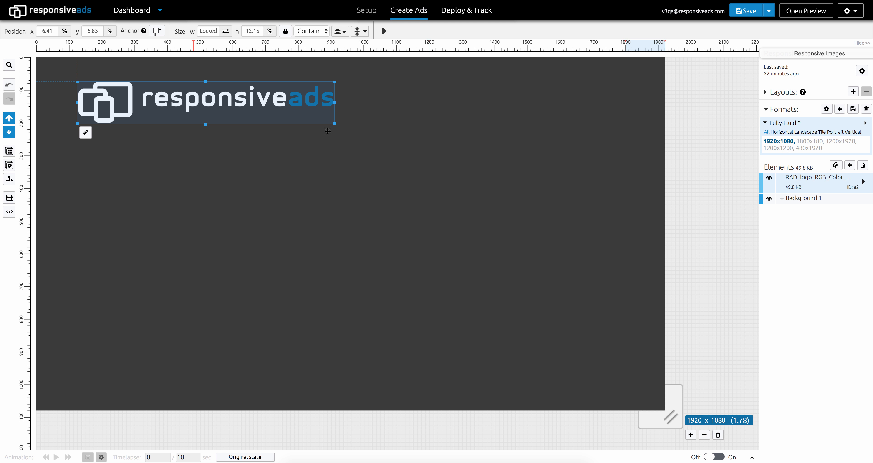
Swap the locked dimension from width to height, and unlock the logo's proportions.
click(229, 35)
click(325, 34)
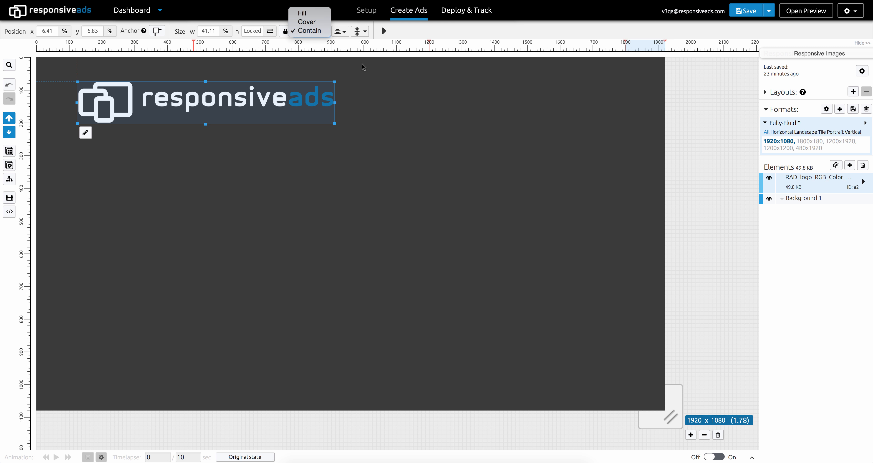
click(369, 81)
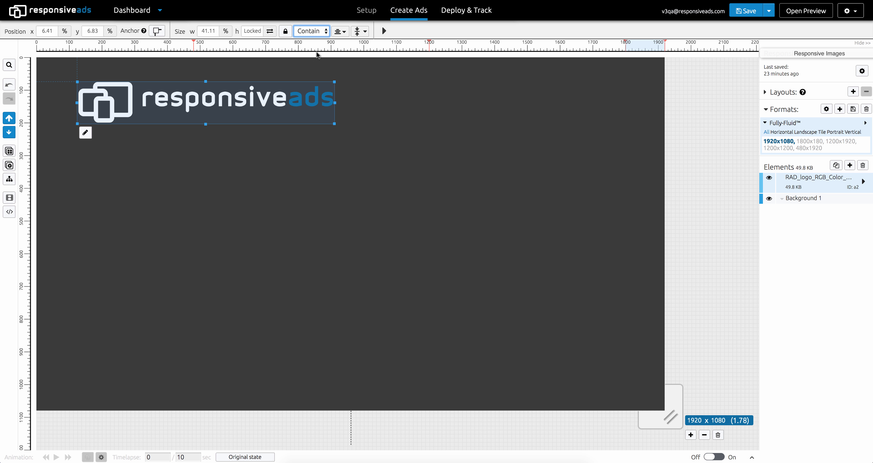
click(286, 32)
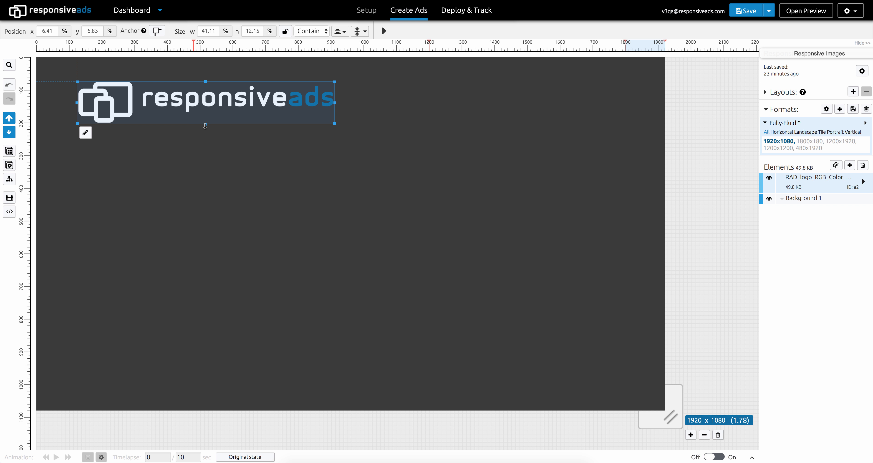
Resize the unlocked logo box freely to about 46.76% wide and 21.54% high.
drag(205, 126, 207, 269)
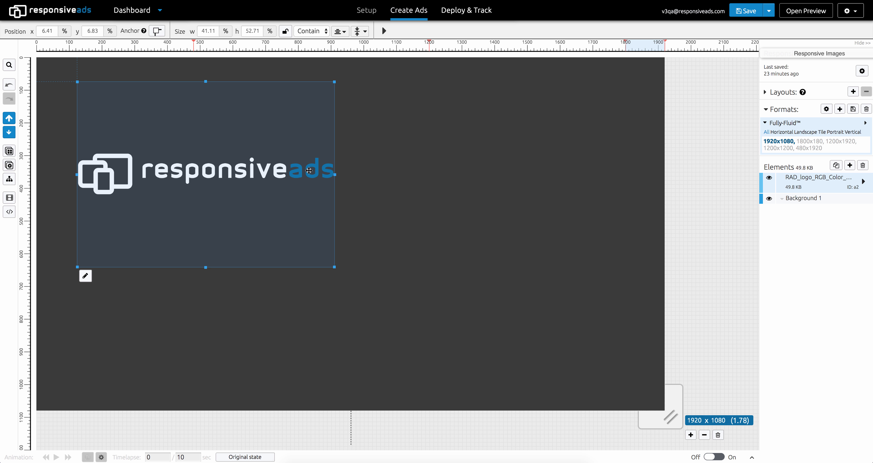
drag(336, 175, 373, 187)
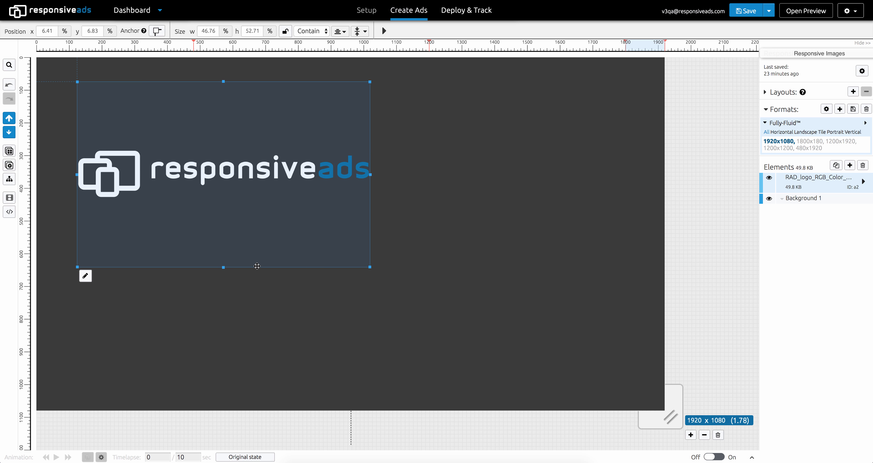
drag(223, 268, 223, 157)
Set the logo's image fit to Fill and adjust its box height to about 21.4%.
click(319, 30)
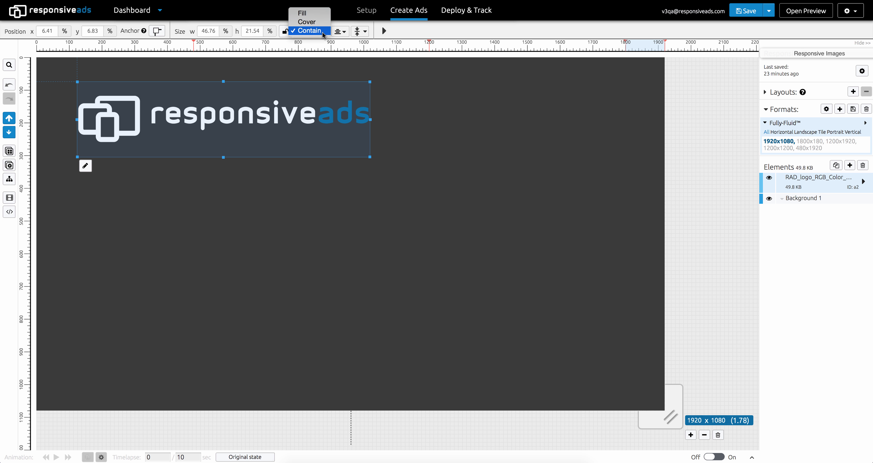
click(302, 14)
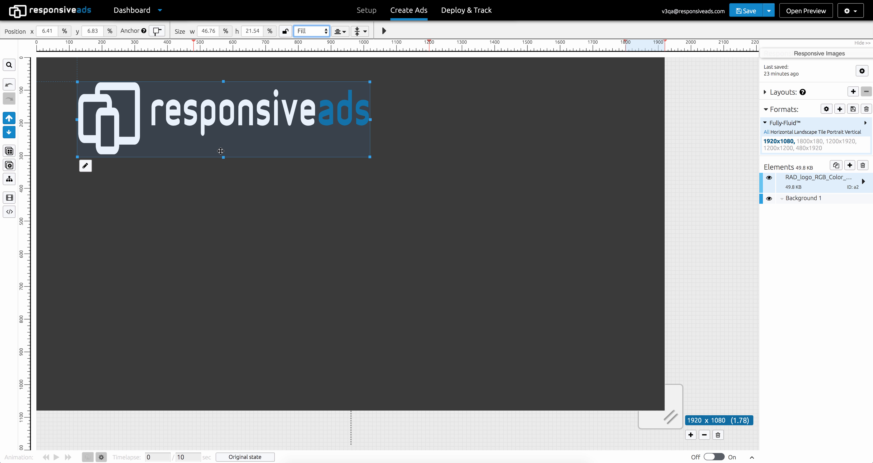
mouse_move(223, 158)
mouse_down()
mouse_move(224, 290)
mouse_move(235, 334)
mouse_move(239, 157)
mouse_up()
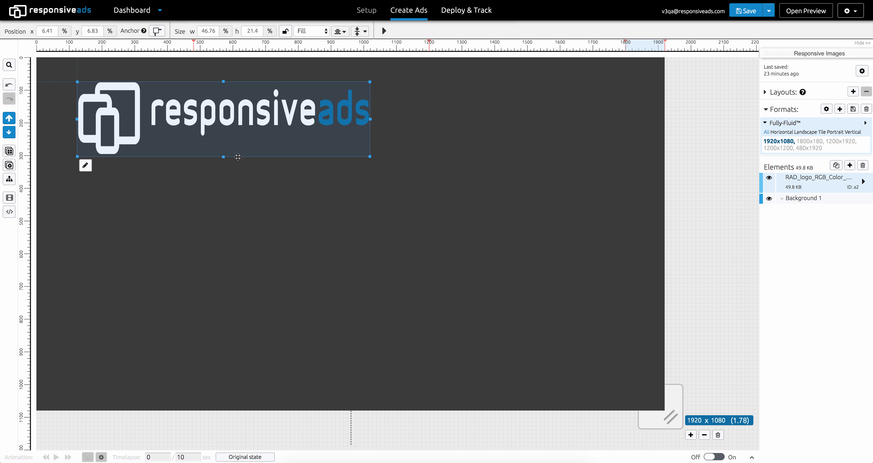
Set the logo's image fit to Cover and resize its box to about 35.26% wide and 21.26% high.
click(322, 34)
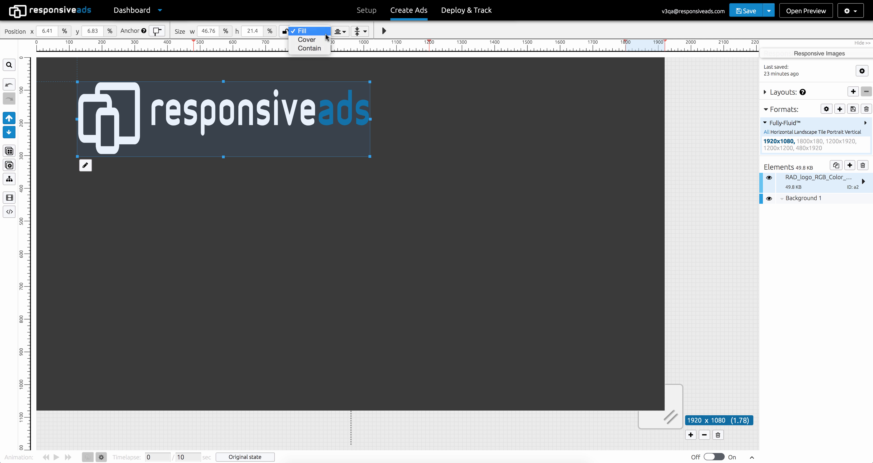
click(315, 40)
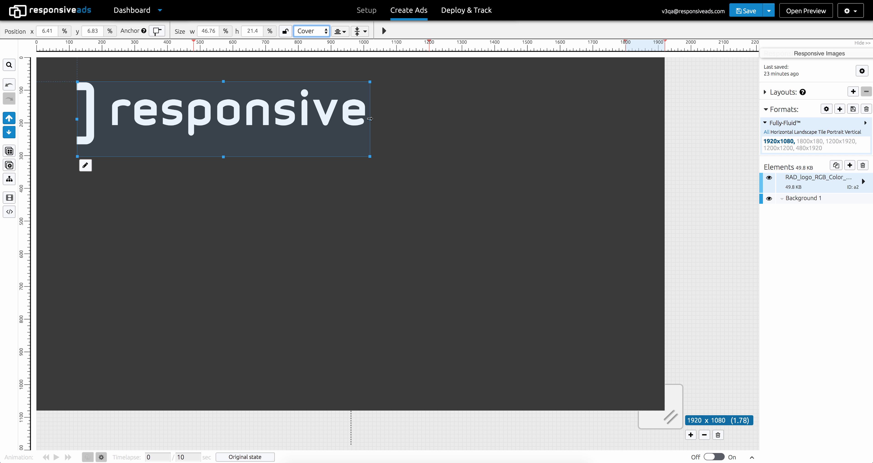
drag(370, 119, 517, 132)
drag(464, 126, 310, 126)
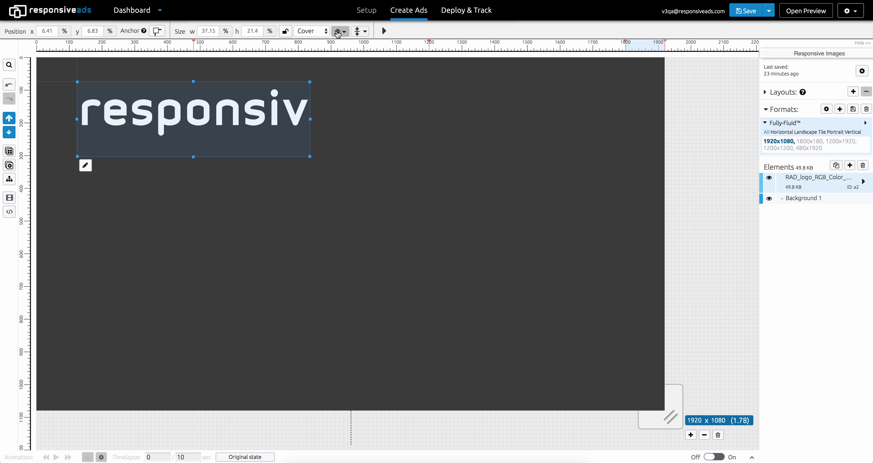
mouse_move(193, 159)
mouse_down()
mouse_move(192, 228)
mouse_move(198, 145)
mouse_up()
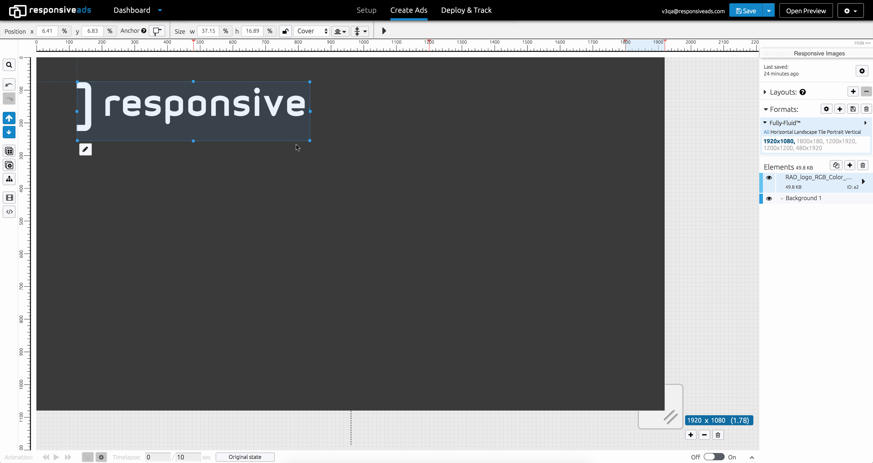
drag(310, 141, 300, 156)
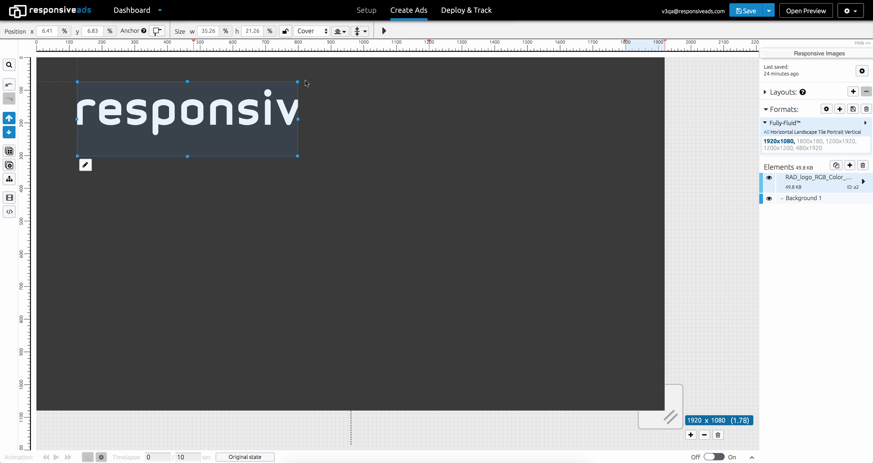
Set the logo's image fit to Contain and align the image to the left within its box.
click(326, 32)
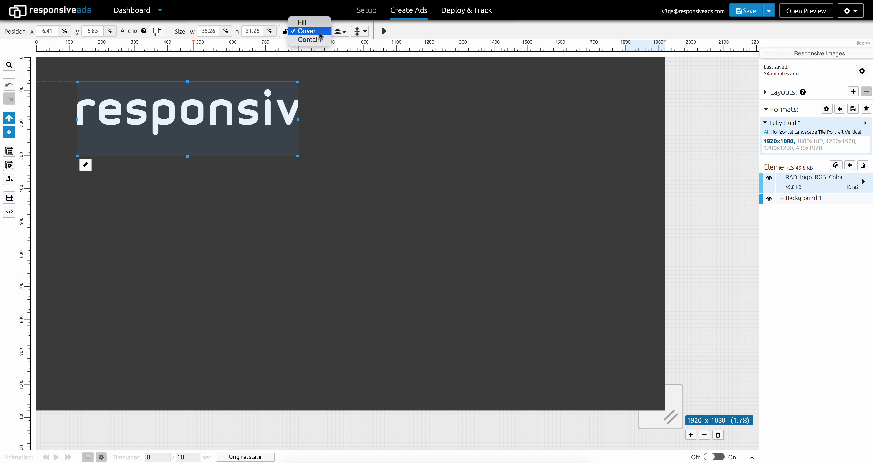
click(318, 38)
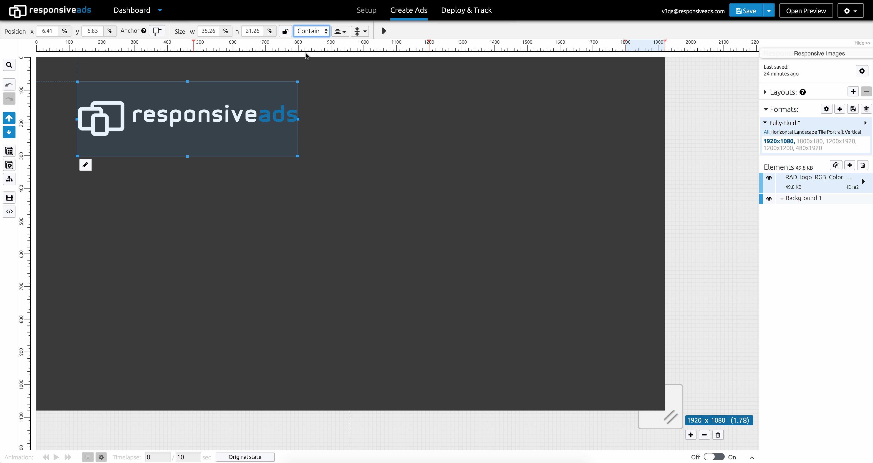
click(346, 35)
click(342, 44)
Widen the logo's box to about 88.28% and reduce its height to about 11.58%.
drag(299, 119, 632, 128)
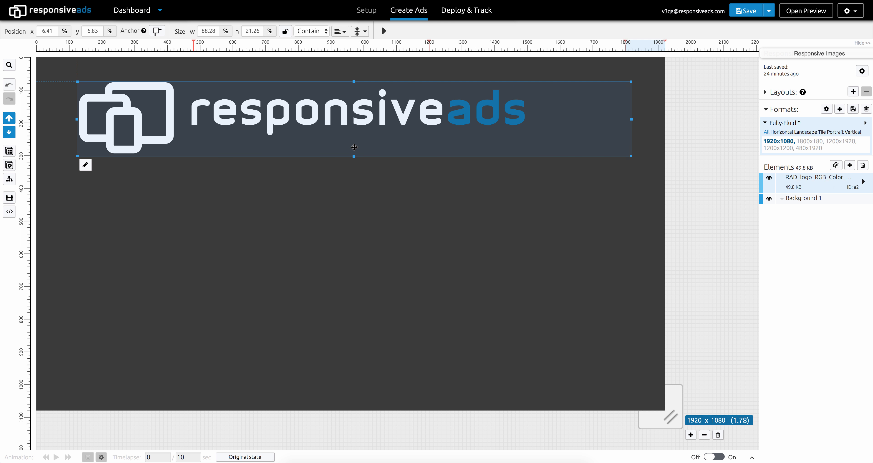
click(355, 156)
click(347, 115)
drag(354, 157, 354, 123)
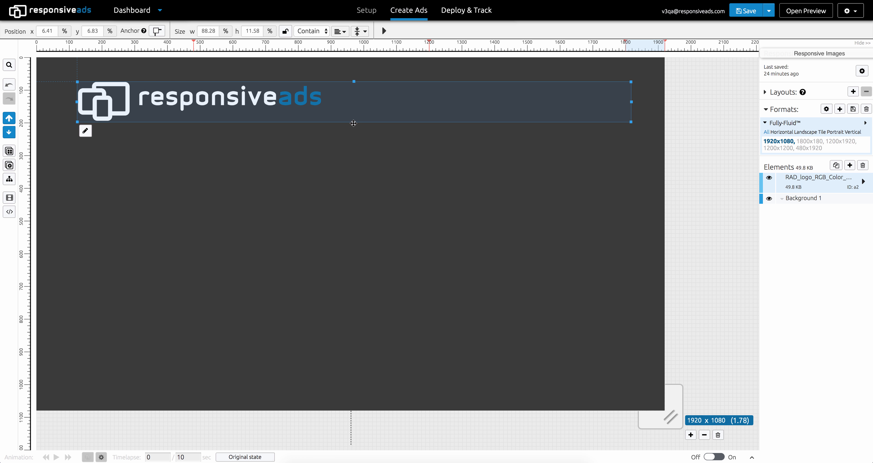
Align the logo image to the top of its box and resize the box to about 48.04% wide and 14.53% high.
click(360, 31)
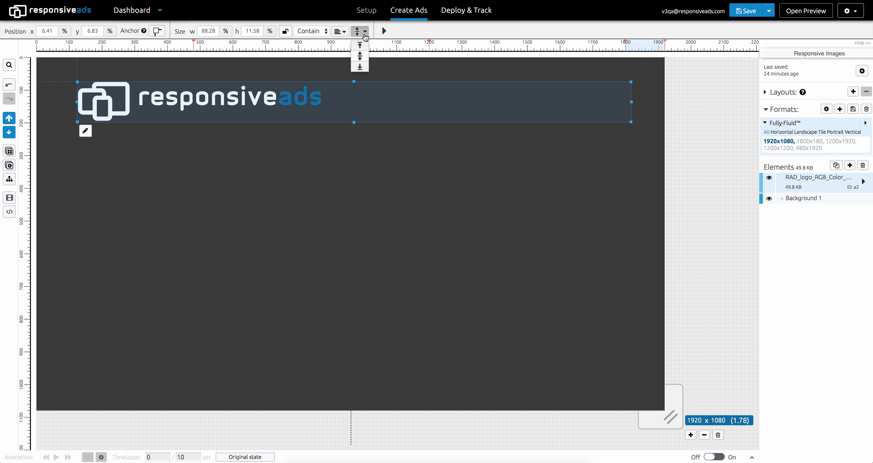
click(358, 45)
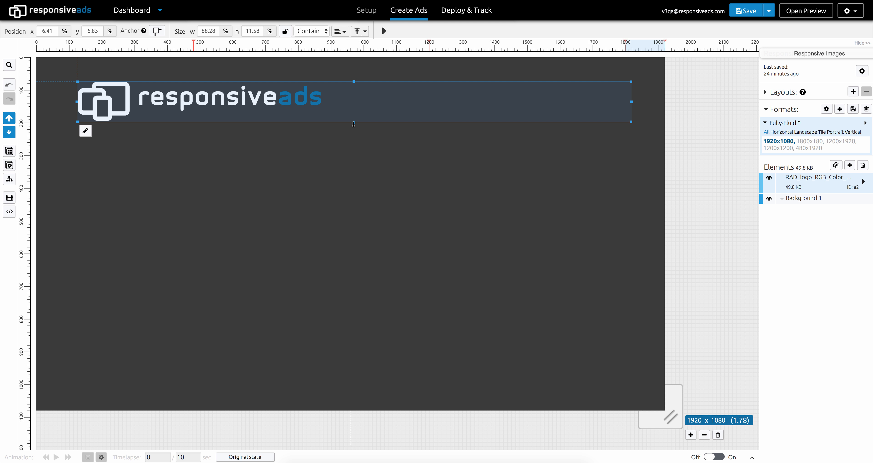
mouse_move(354, 124)
mouse_down()
mouse_move(354, 165)
mouse_move(351, 134)
mouse_up()
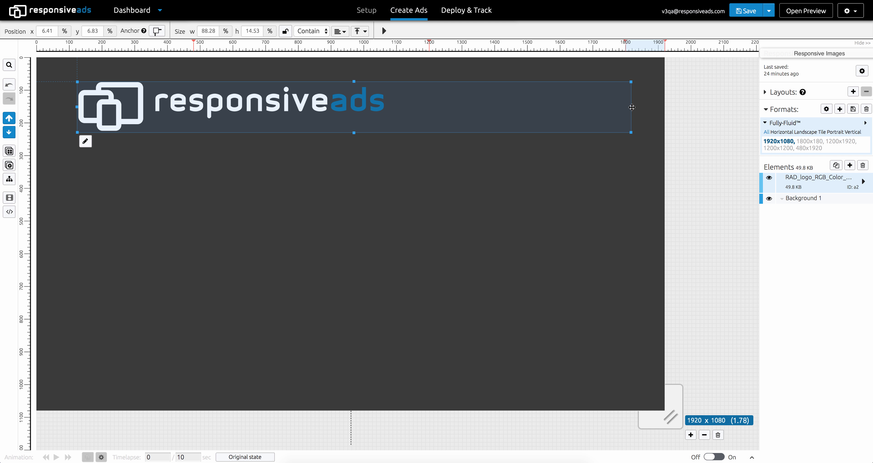
drag(632, 107, 379, 116)
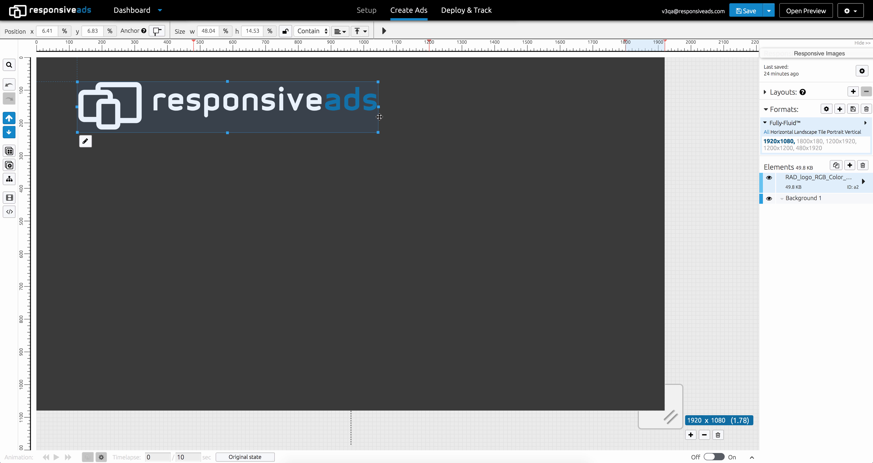
Resize the logo's box to about 33.83% wide and 40.12% high, positioned at about x 2.6%, y 3.73%.
drag(227, 132, 203, 212)
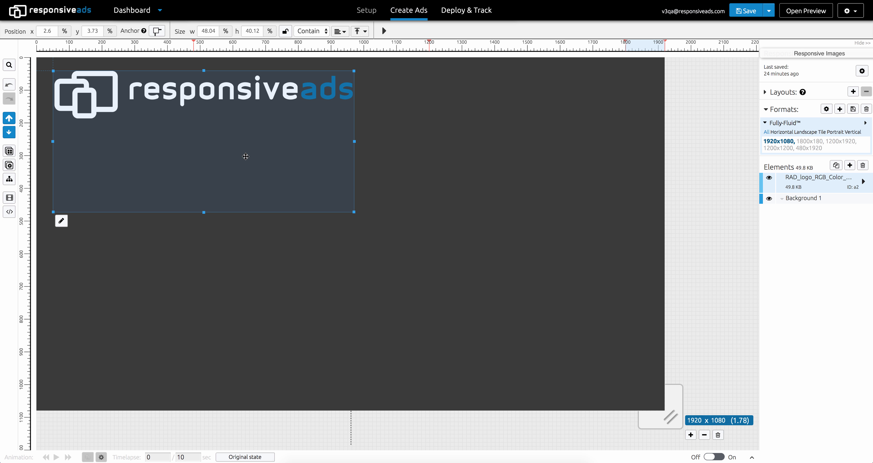
drag(354, 141, 264, 135)
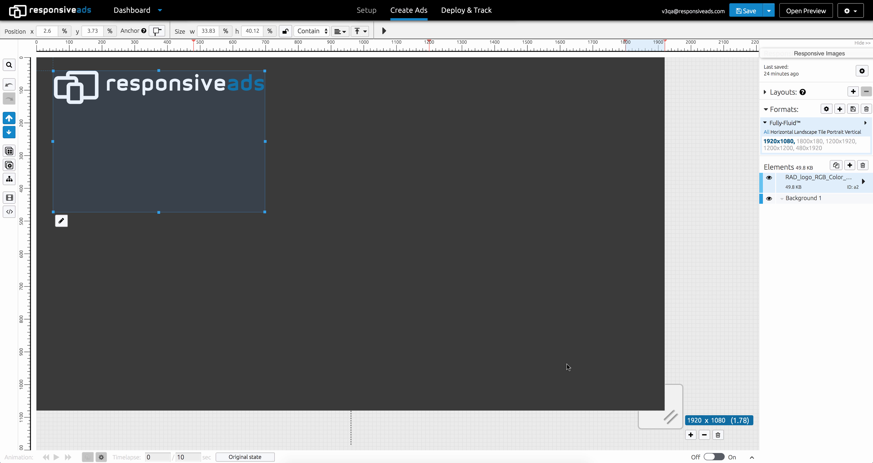
Resize the ad canvas to about 1942 x 1008 and the logo's box to about 60.46% wide and 10.45% high.
drag(646, 423, 657, 395)
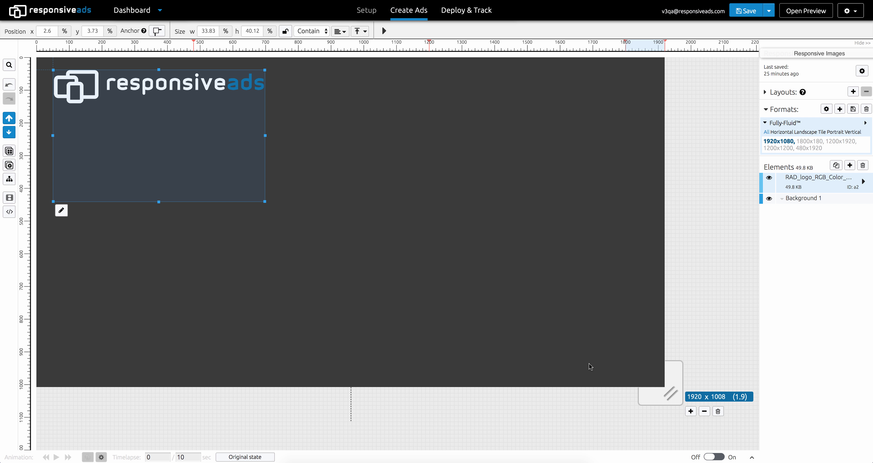
drag(673, 376, 681, 326)
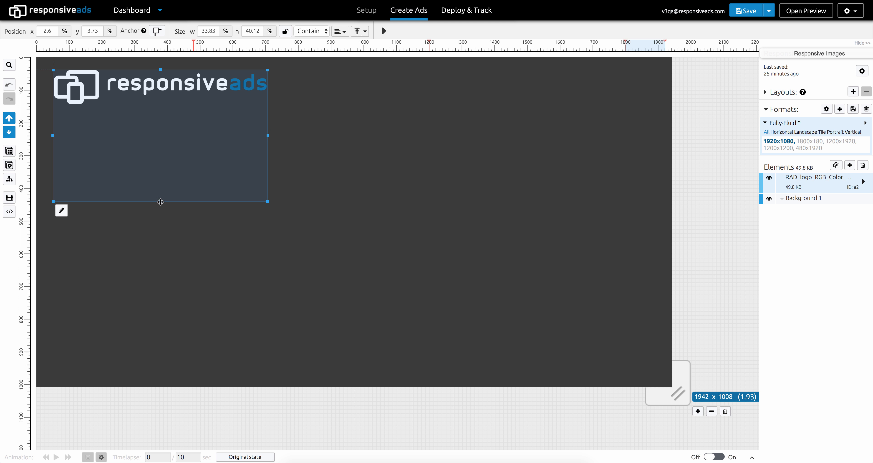
drag(161, 201, 160, 103)
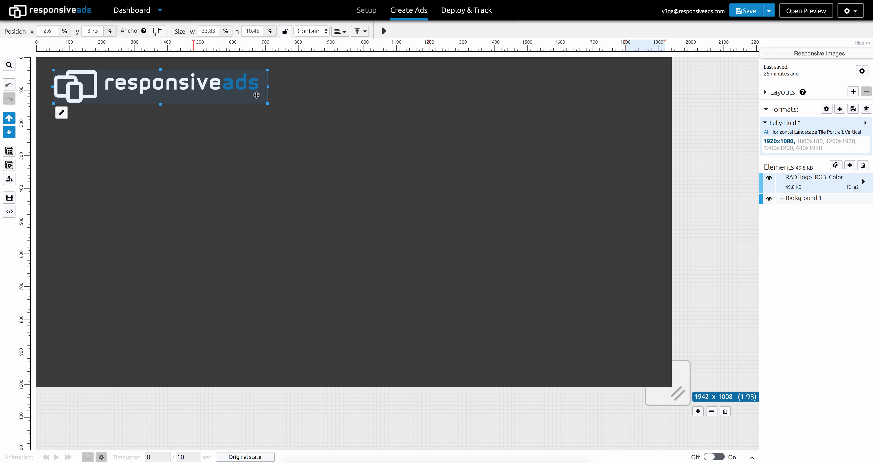
drag(268, 87, 436, 94)
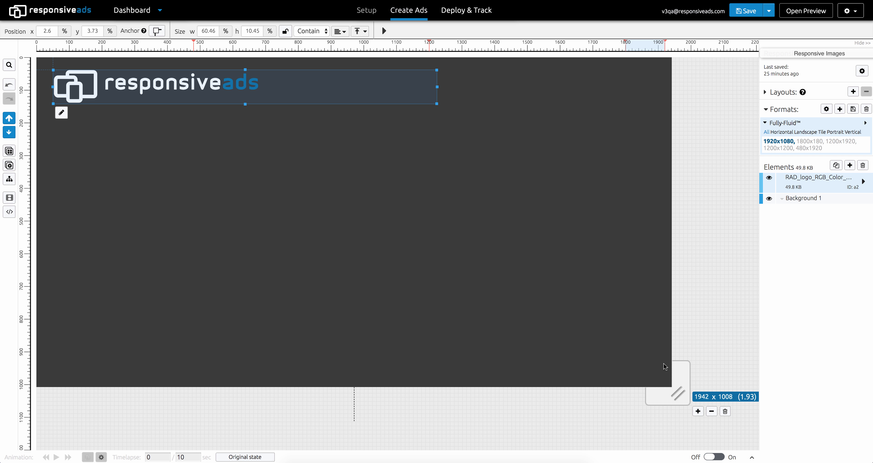
Narrow the ad canvas to about 1536 x 1008 and anchor the logo at the center, both horizontally and vertically.
drag(681, 370, 550, 329)
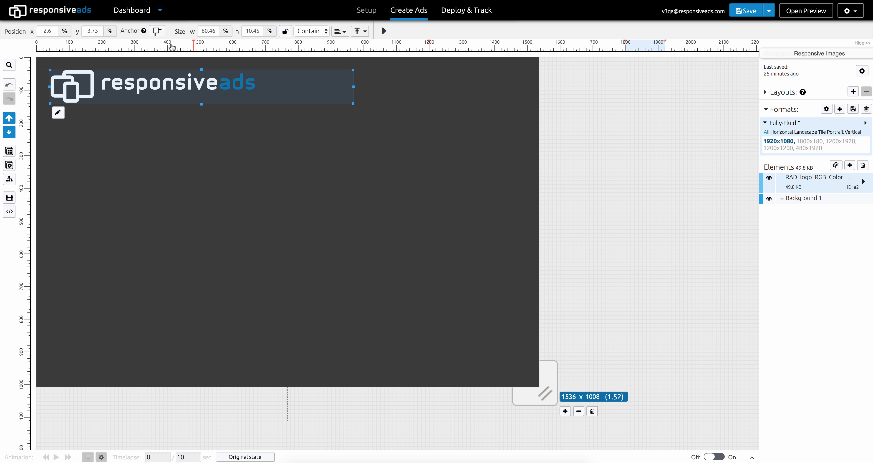
click(157, 31)
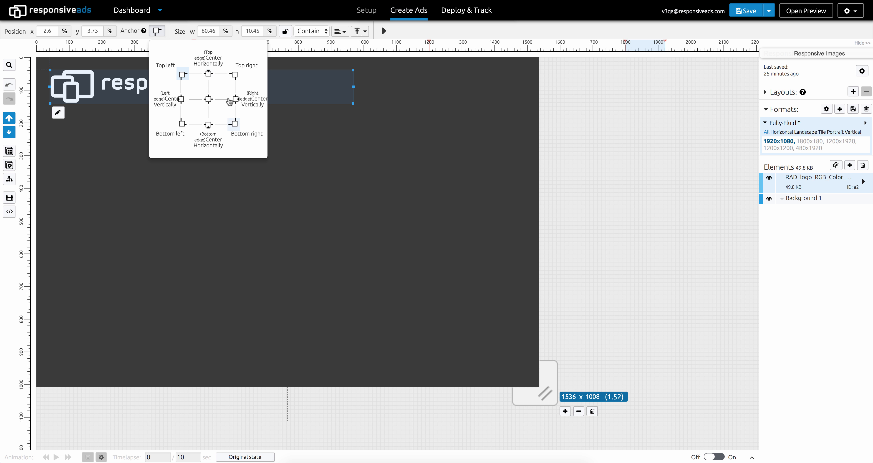
click(208, 96)
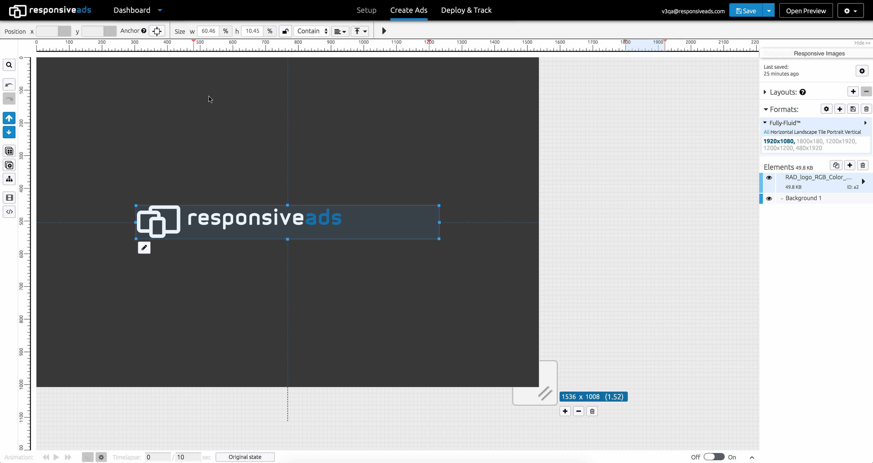
Change the logo's anchor to top right, and after that to bottom right.
click(157, 31)
click(237, 75)
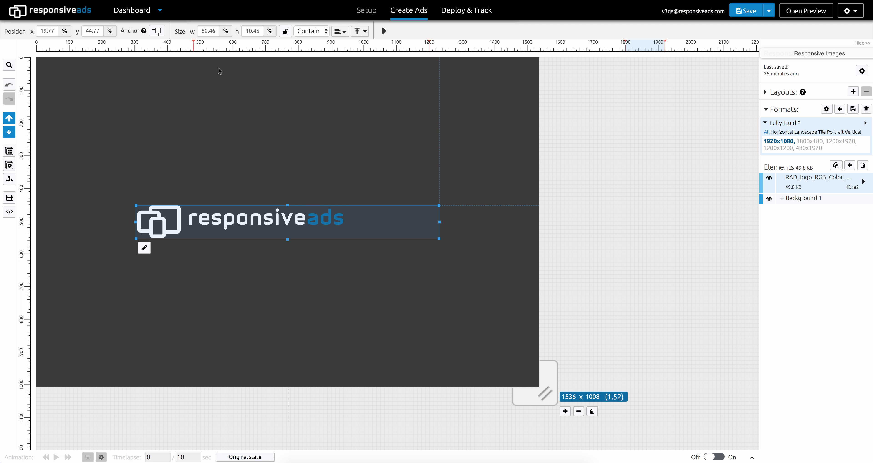
click(161, 33)
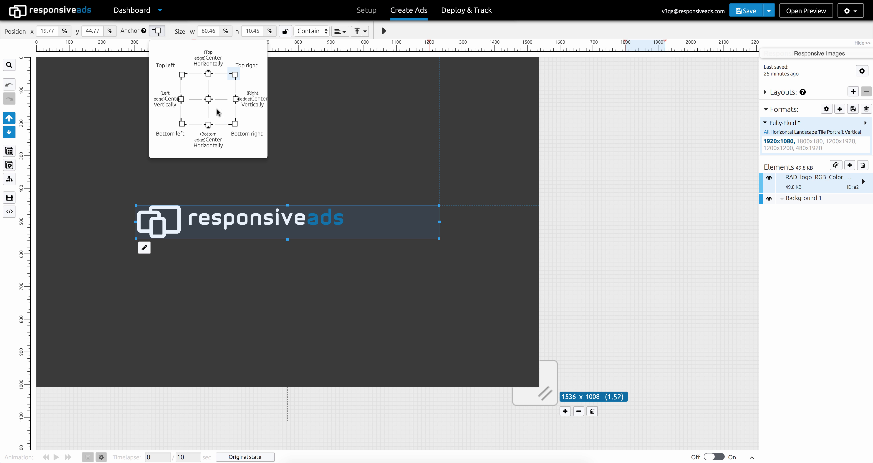
click(235, 123)
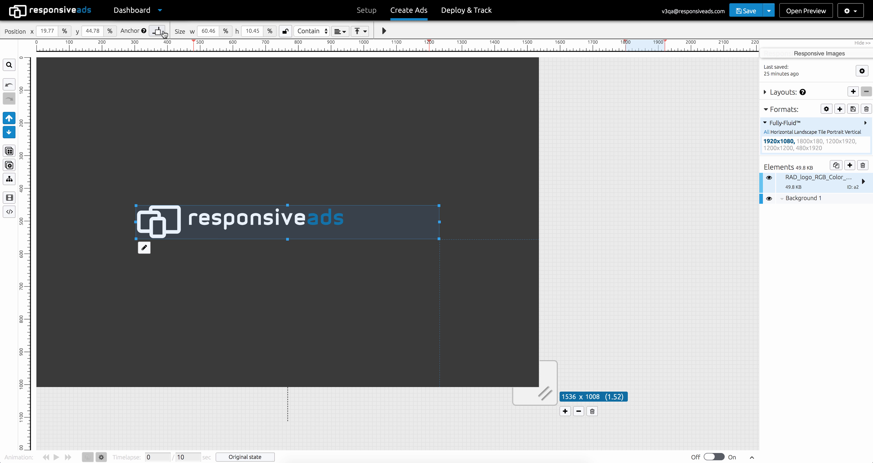
Anchor the logo to the bottom edge, centered horizontally, and move it down to a y position of about 21.19%.
click(159, 32)
click(209, 126)
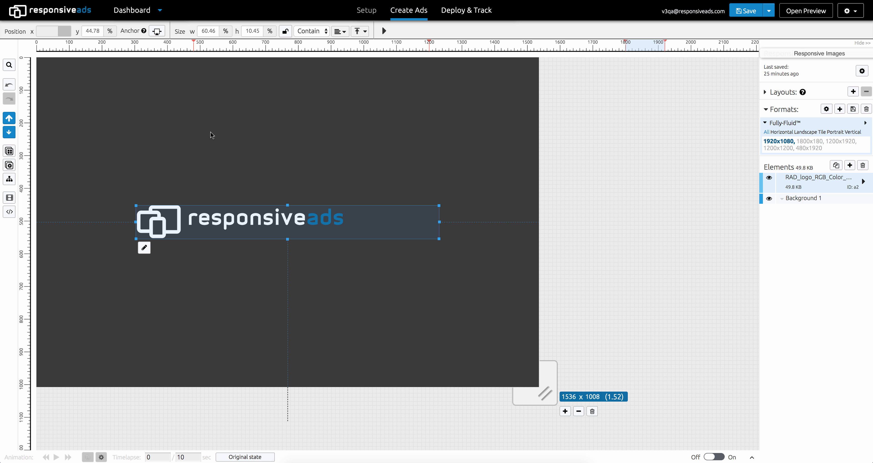
drag(247, 224, 246, 301)
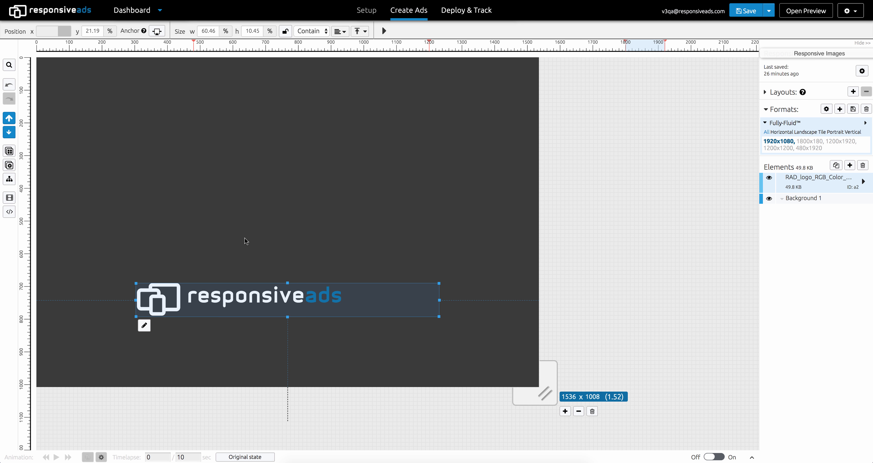
Anchor the logo to the top edge, centered horizontally, and move it up to a y position of about 30.28%.
click(157, 31)
click(208, 72)
drag(241, 298, 244, 172)
Set the logo's anchor to bottom left.
click(157, 31)
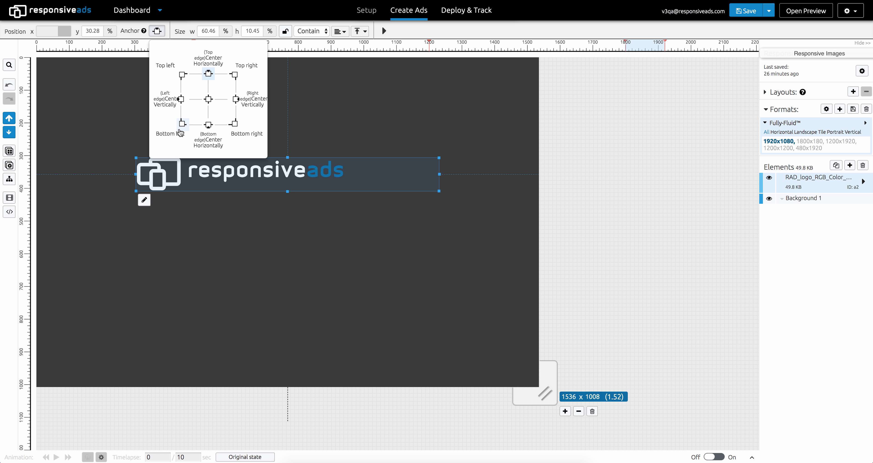
click(180, 126)
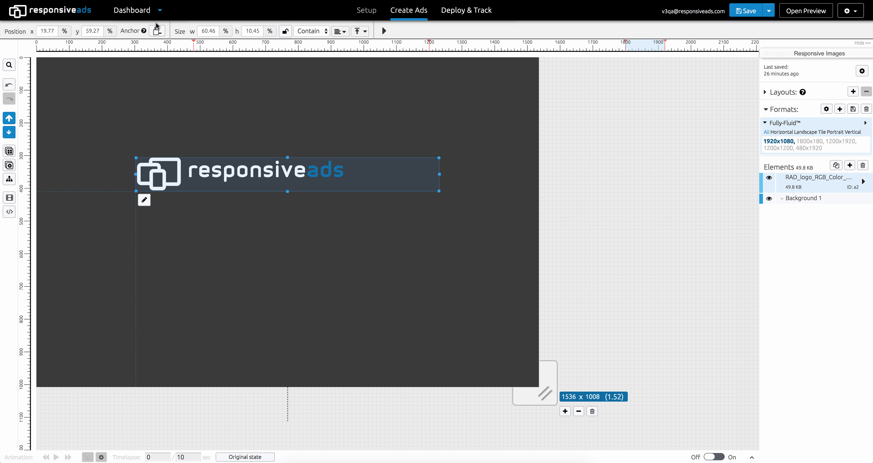
Set the logo's anchor to top left and widen the ad canvas to about 1856 x 1008.
click(157, 31)
click(182, 75)
drag(547, 376, 654, 348)
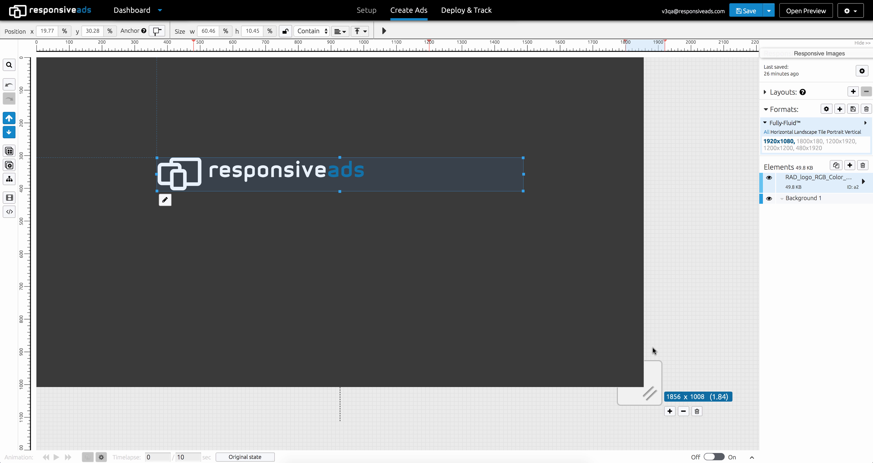